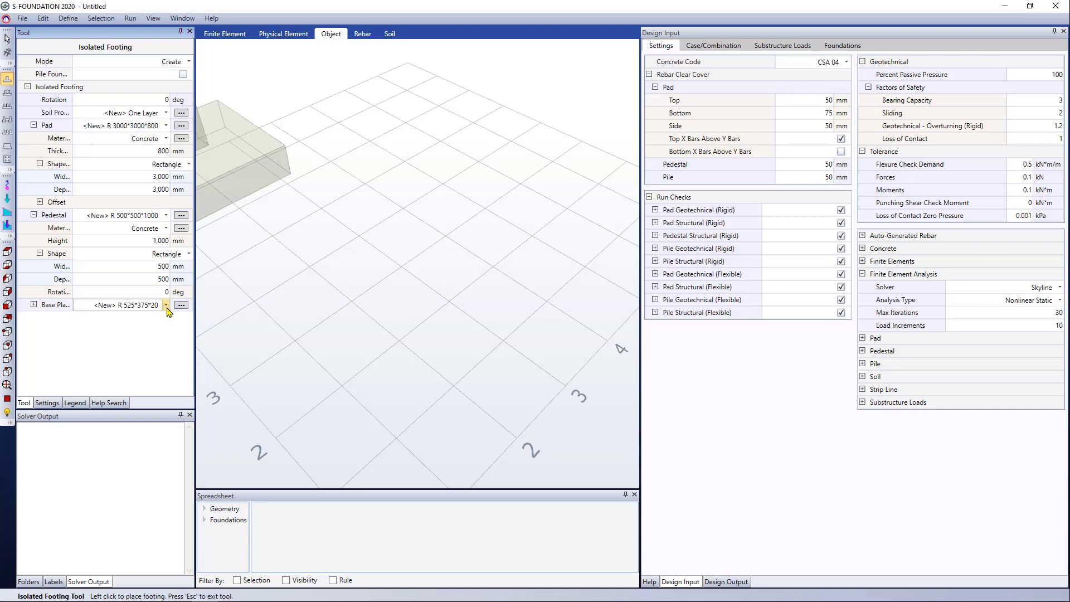
- Place a 3000×3000×800 mm isolated footing with a 500×500×1000 mm pedestal and no base plate at X 4, Y 4
{"action": "left_click", "coordinate": [154, 320]}
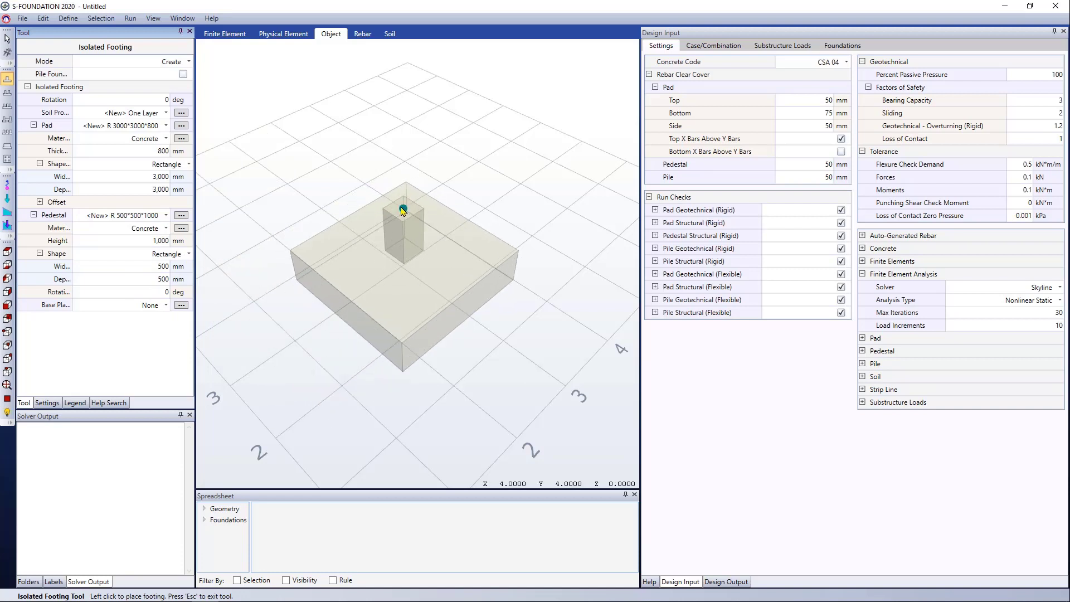
{"action": "left_click", "coordinate": [403, 210]}
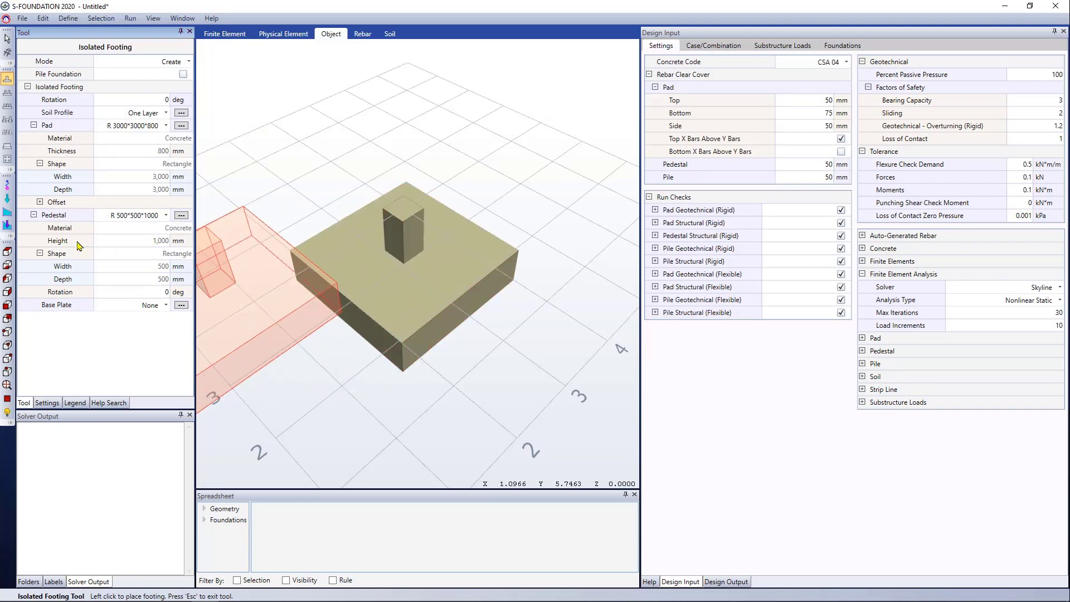
- Apply a reaction load of Fx 500 kN and Fz -600 kN to the top of the pedestal
{"action": "left_click", "coordinate": [7, 199]}
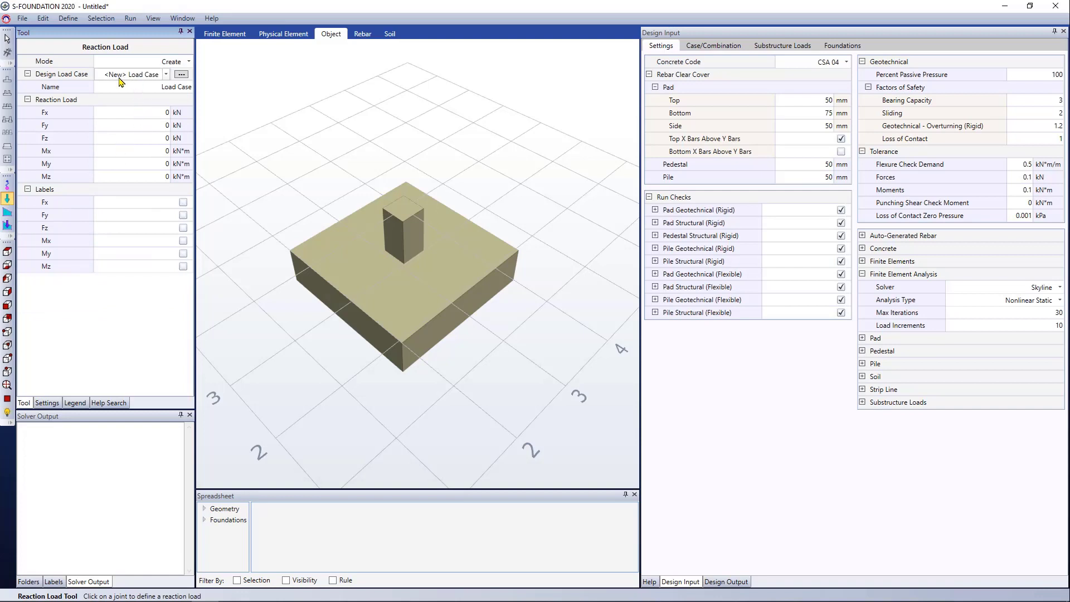
{"action": "left_click", "coordinate": [158, 137]}
{"action": "left_click", "coordinate": [166, 114]}
{"action": "type", "text": "500"}
{"action": "left_click", "coordinate": [404, 212]}
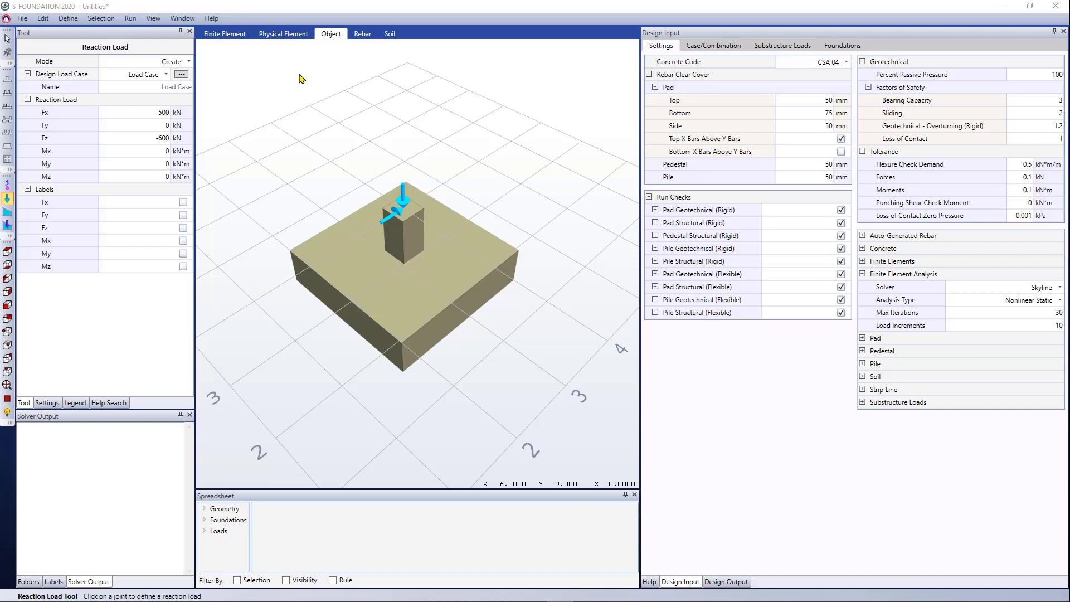
- Save the model and run the analysis, acknowledging the eccentricity and soil settlement warnings
{"action": "left_click", "coordinate": [130, 18]}
{"action": "left_click", "coordinate": [156, 31]}
{"action": "left_click", "coordinate": [543, 346]}
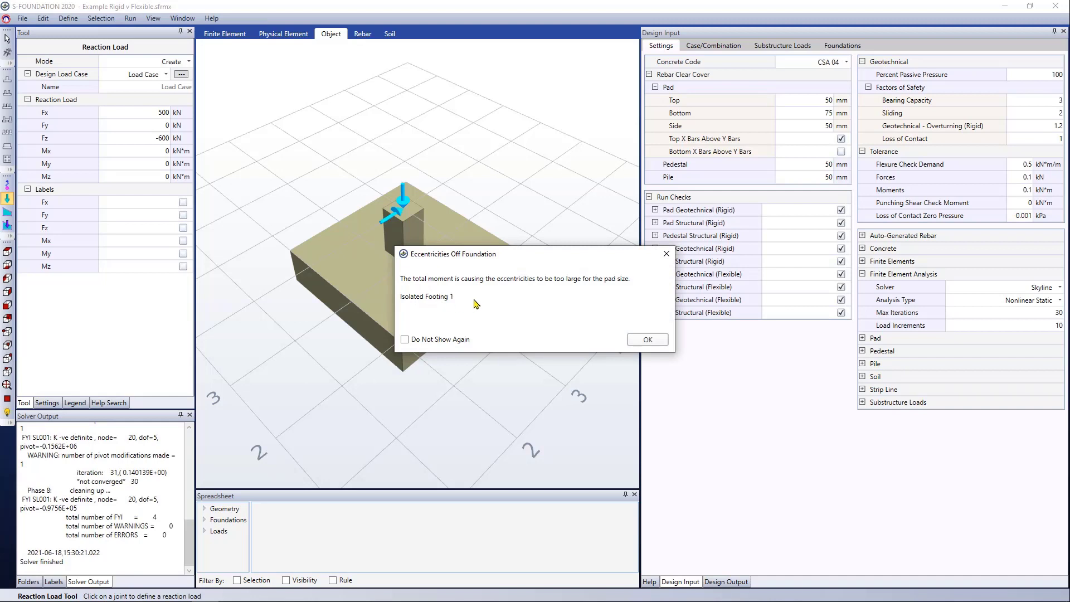
{"action": "left_click", "coordinate": [642, 341]}
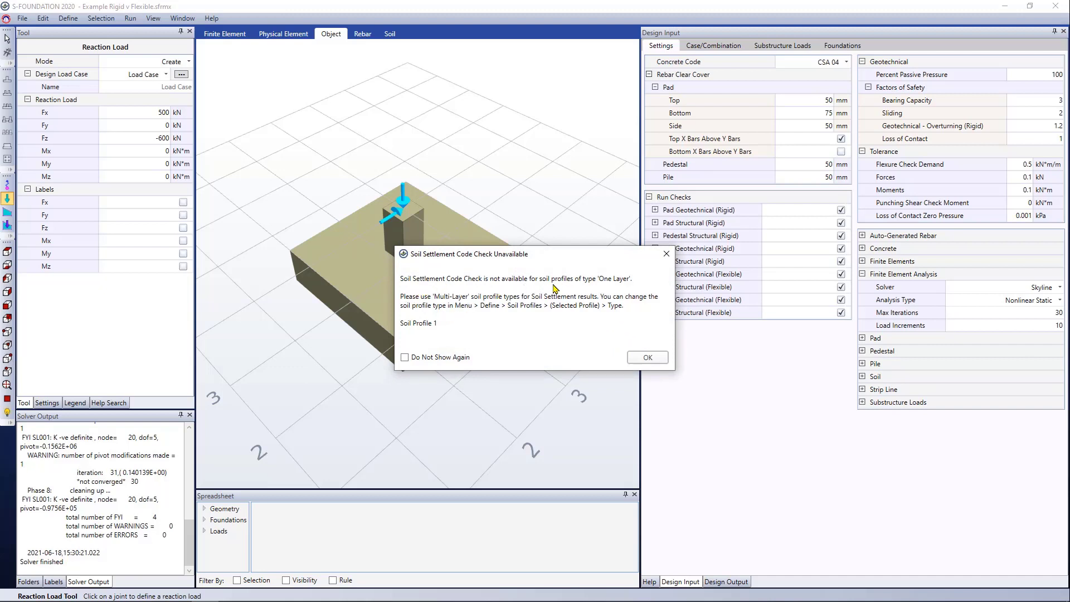
{"action": "left_click", "coordinate": [641, 359]}
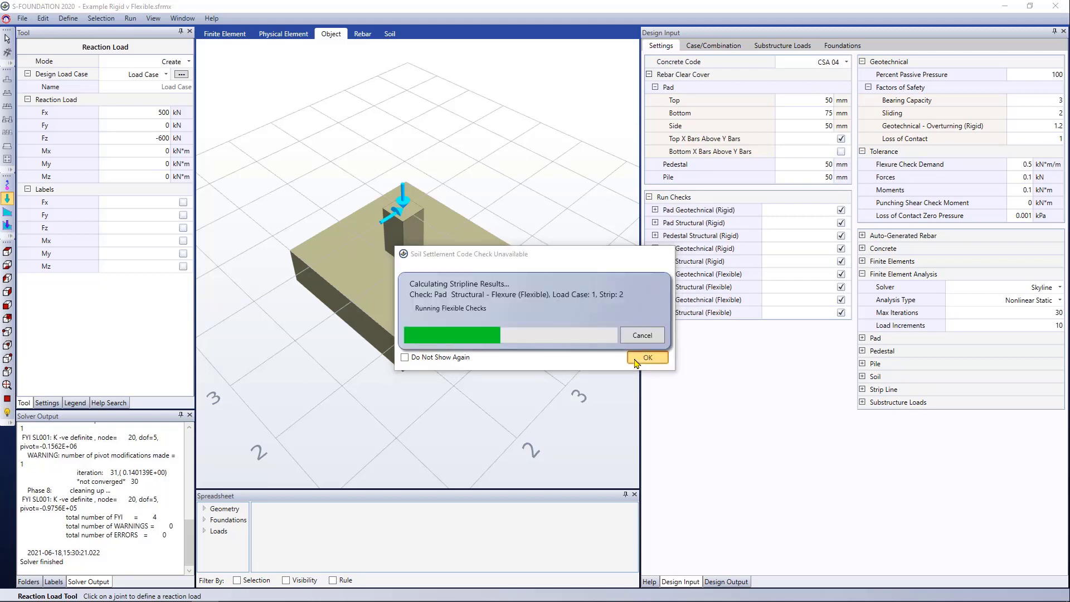
- Widen the design output area and bring the full code check names in the results table into view
{"action": "left_click_drag", "start_coordinate": [641, 288], "coordinate": [599, 288]}
{"action": "left_click_drag", "start_coordinate": [756, 314], "coordinate": [715, 307]}
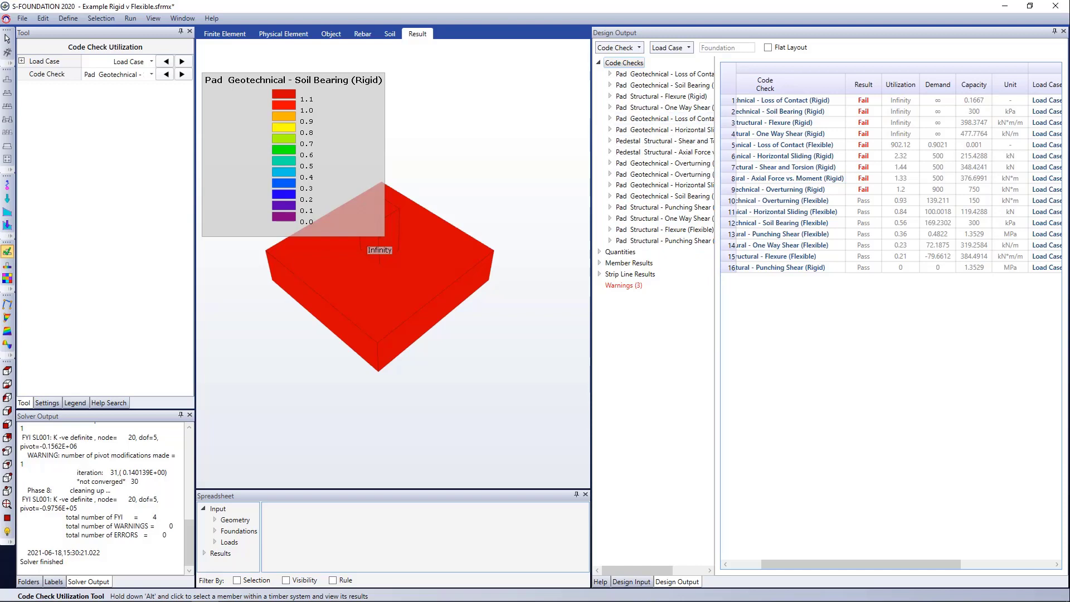
{"action": "left_click_drag", "start_coordinate": [914, 564], "coordinate": [883, 564]}
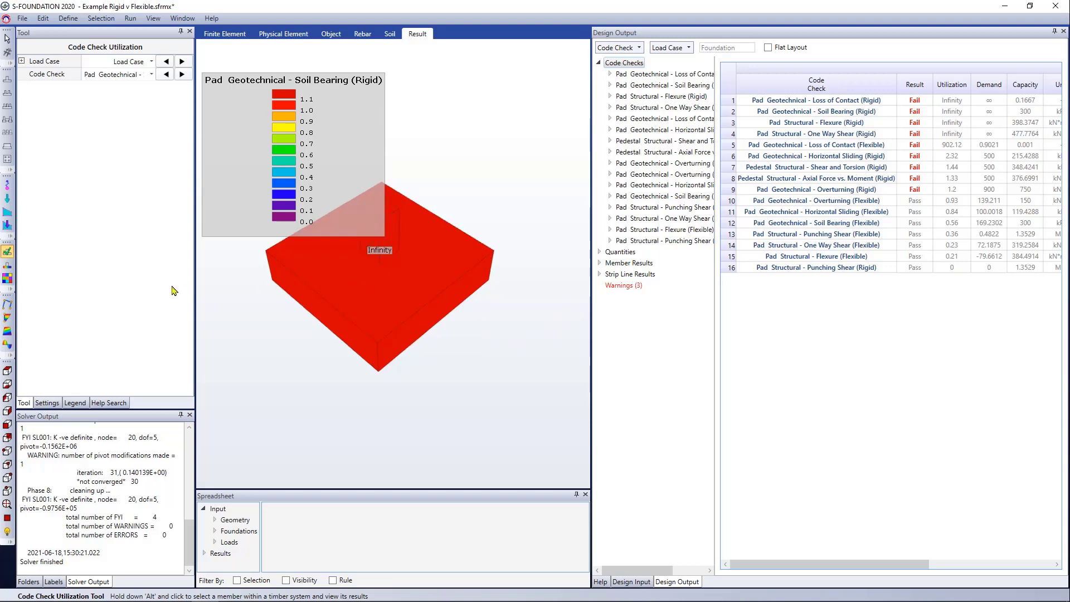
- Display the soil bearing pressure and change its method from Flexible to Rigid
{"action": "left_click", "coordinate": [7, 267]}
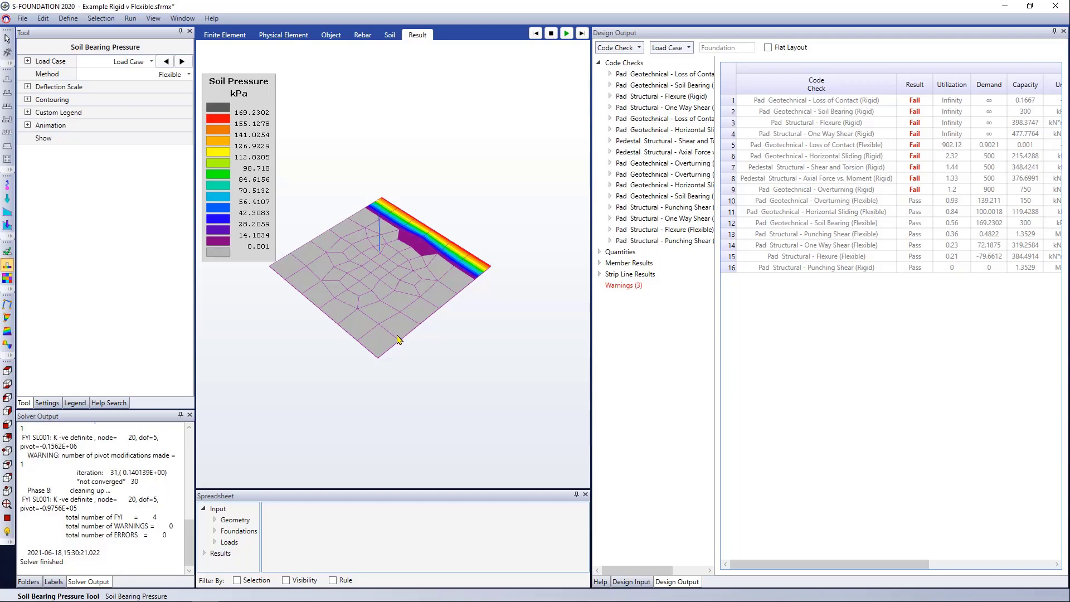
{"action": "left_click", "coordinate": [189, 74]}
{"action": "left_click", "coordinate": [190, 90]}
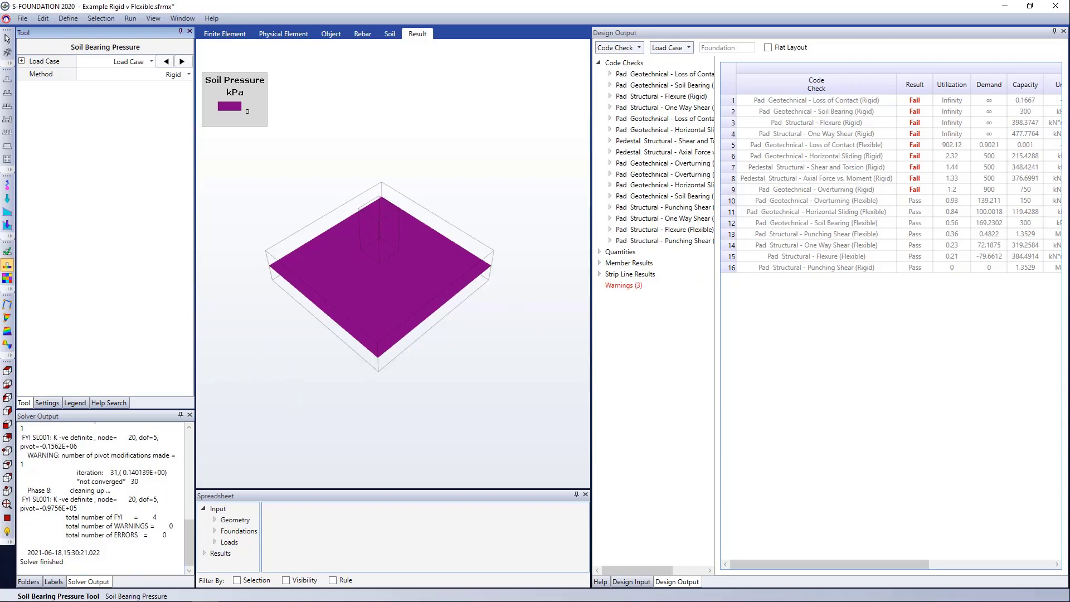
- Turn off the rigid run checks for Pad Geotechnical, Pad Structural, Pile Geotechnical and Pile Structural
{"action": "left_click", "coordinate": [631, 582]}
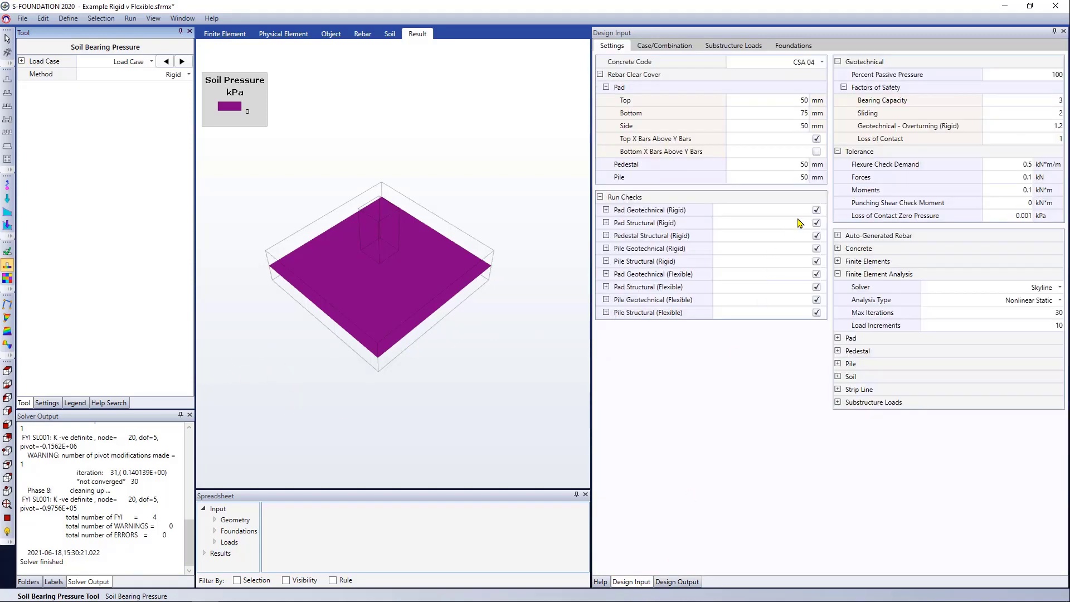
{"action": "left_click", "coordinate": [817, 210]}
{"action": "left_click", "coordinate": [817, 222]}
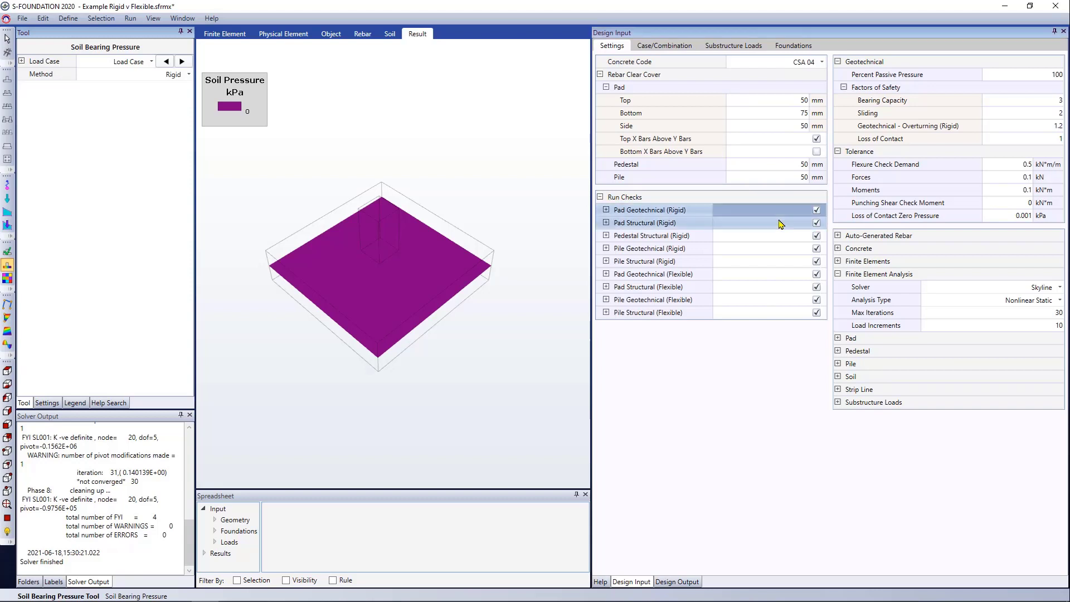
{"action": "left_click", "coordinate": [810, 250]}
{"action": "left_click_drag", "start_coordinate": [807, 260], "coordinate": [794, 260]}
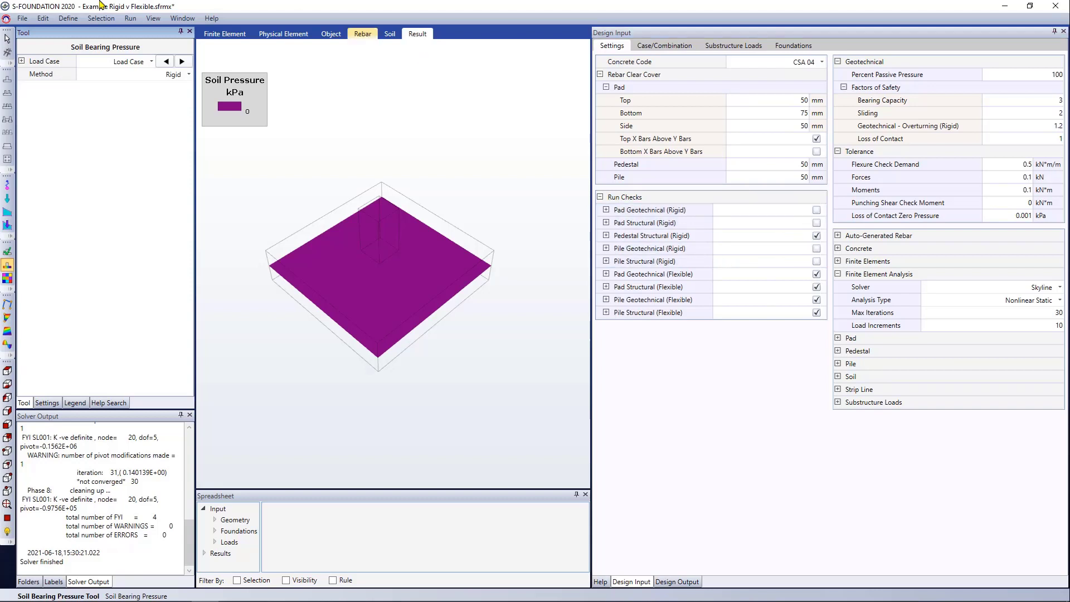
- Save the model and rerun the analysis with the reduced set of rigid checks
{"action": "left_click", "coordinate": [129, 23]}
{"action": "left_click", "coordinate": [537, 347]}
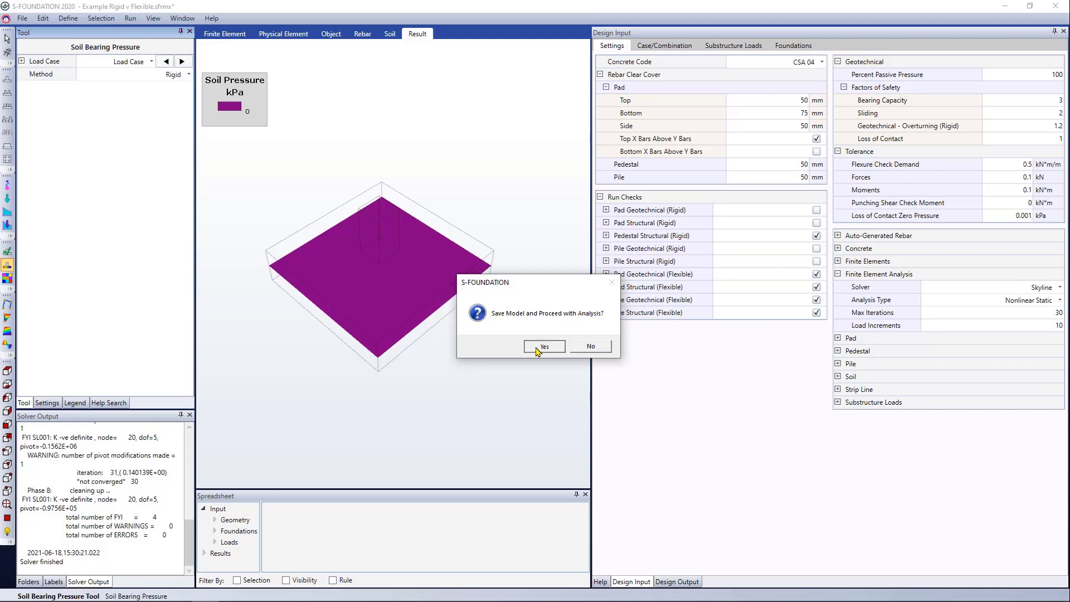
{"action": "left_click", "coordinate": [564, 346]}
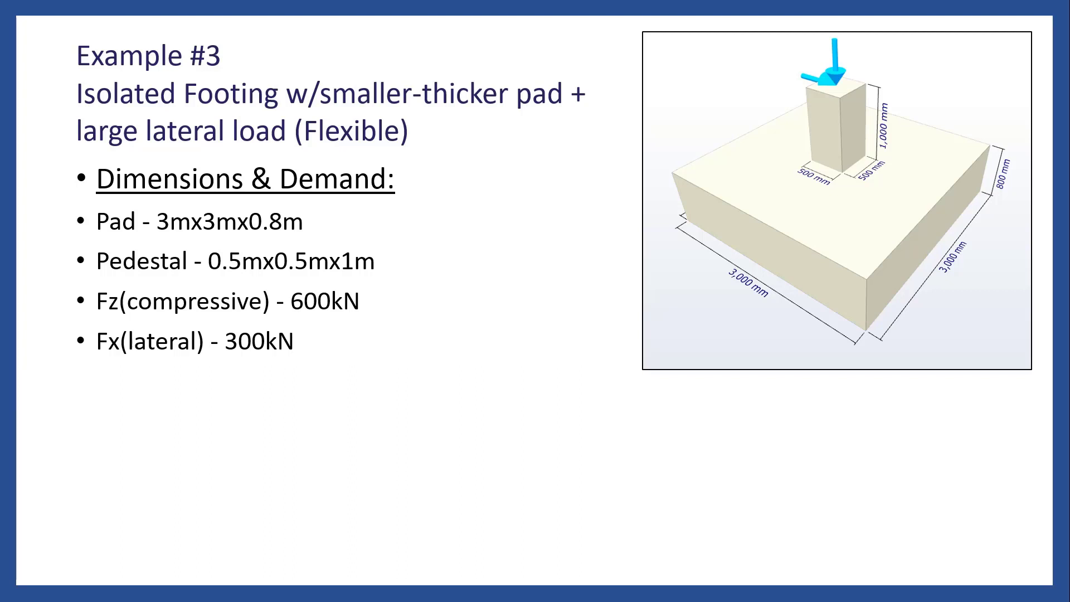
{"action": "key", "text": "Right"}
{"action": "key", "text": "Right"}
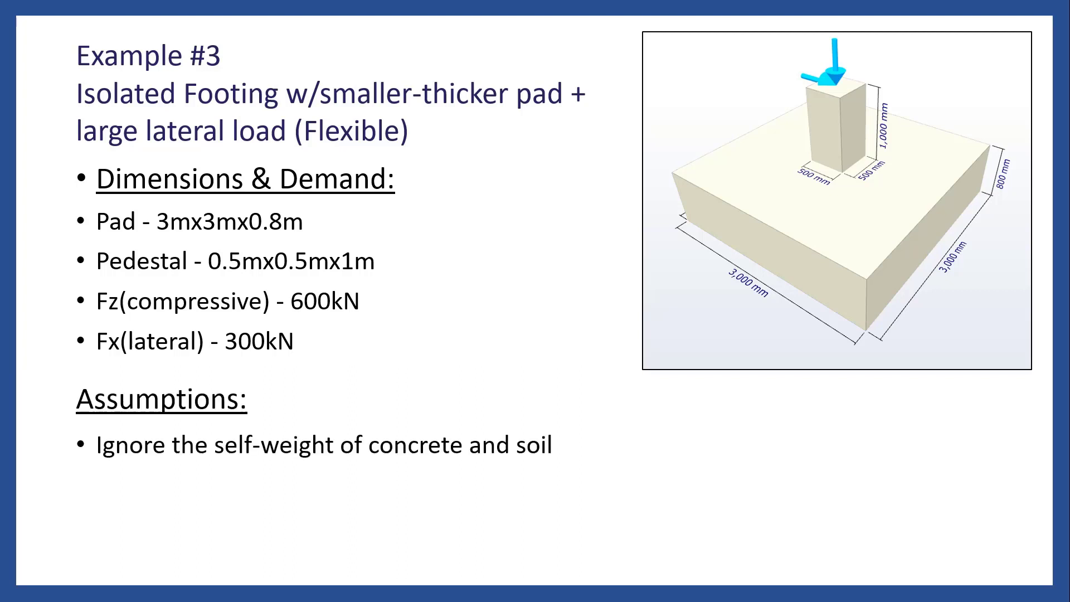
{"action": "key", "text": "Right"}
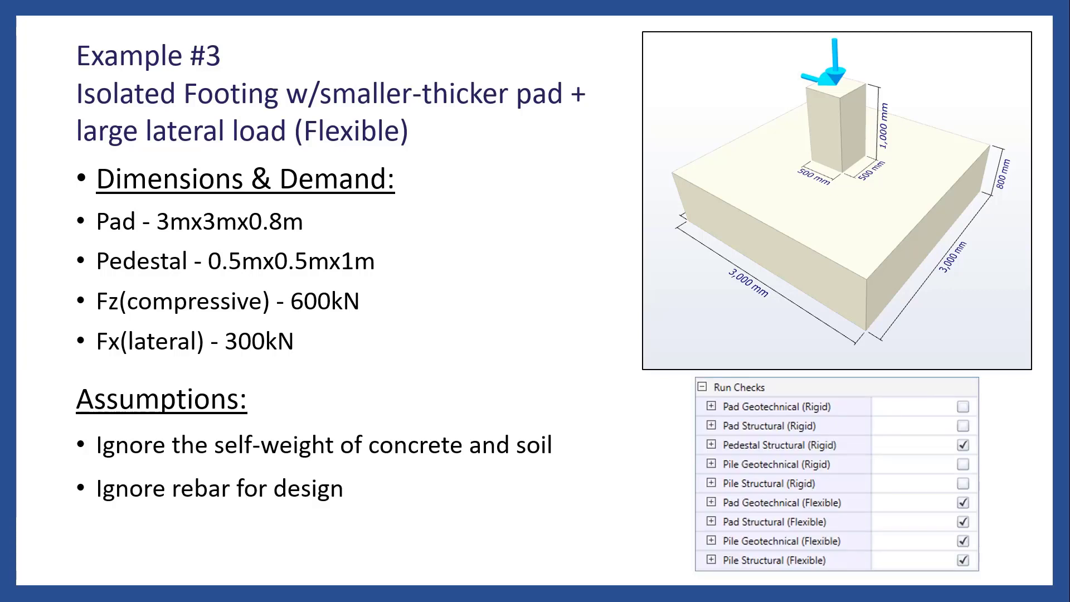
- Return to S-FOUNDATION, enable the Pad Structural (Rigid) check and disable the Pedestal Structural (Rigid) check
{"action": "key", "text": "alt+Tab"}
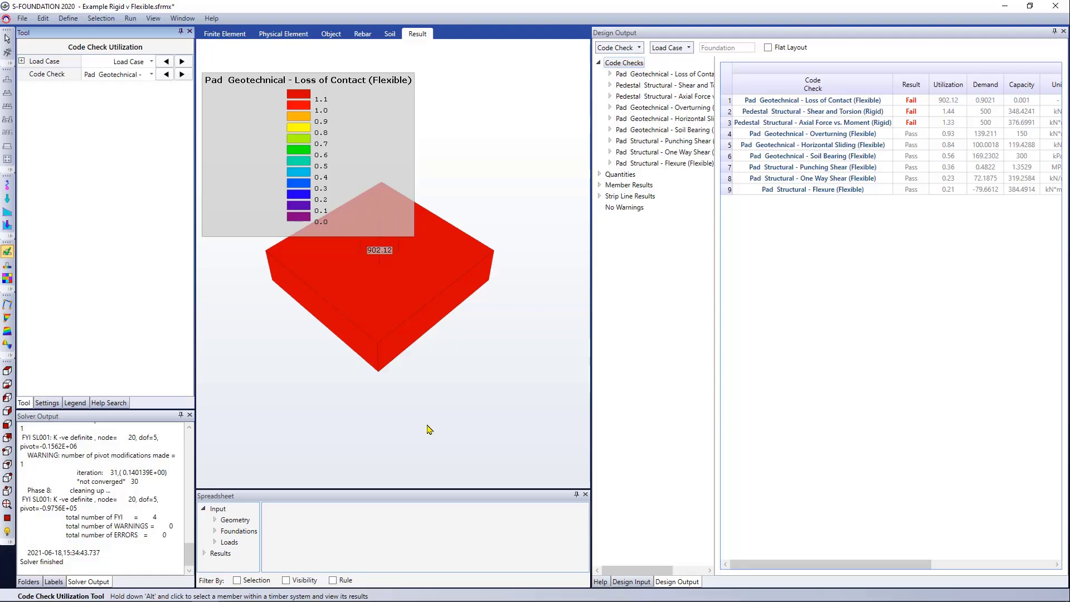
{"action": "left_click", "coordinate": [631, 583]}
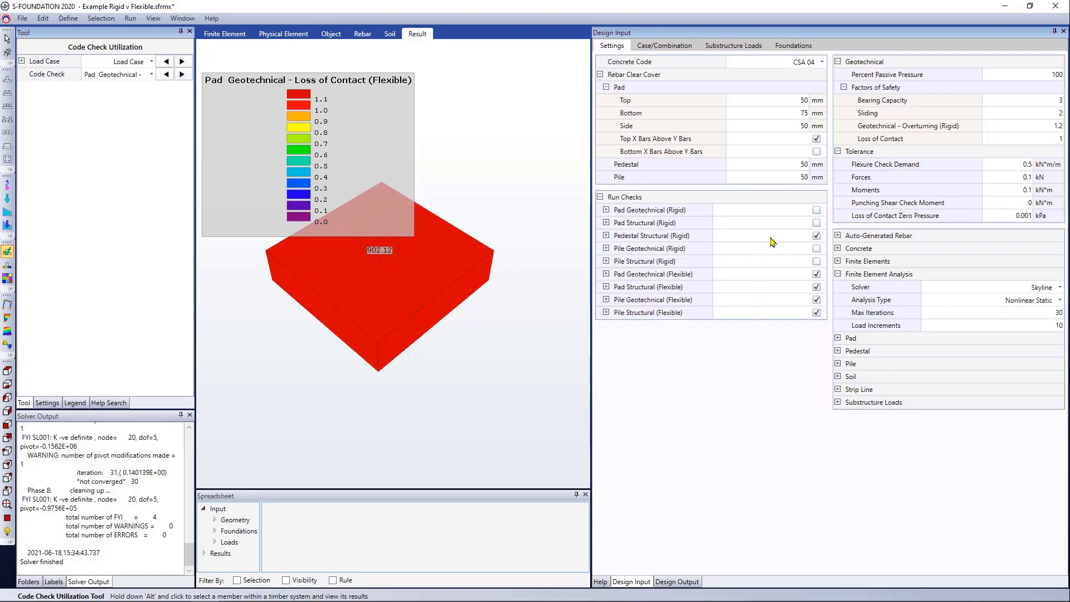
{"action": "left_click", "coordinate": [816, 223]}
{"action": "left_click", "coordinate": [817, 235]}
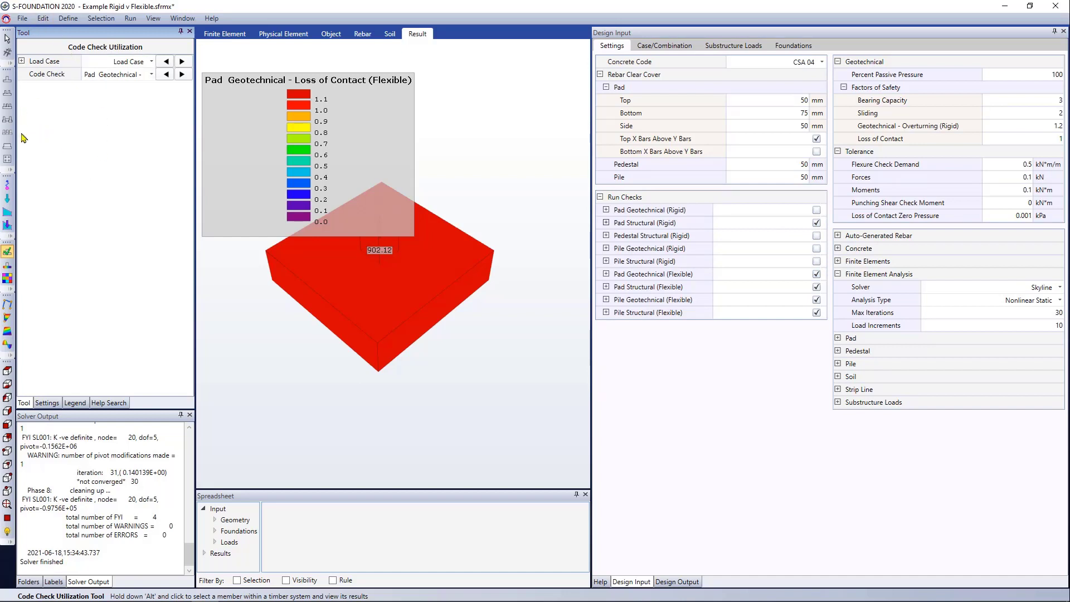
- Set the lateral reaction load Fx on the pedestal top to 300 kN
{"action": "left_click", "coordinate": [7, 198]}
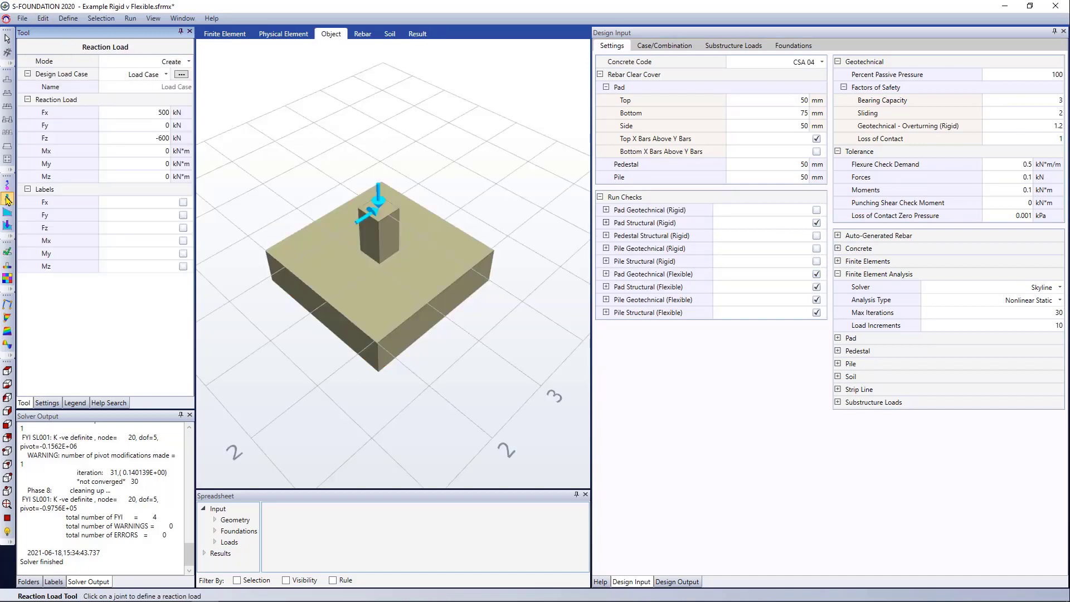
{"action": "left_click", "coordinate": [161, 114]}
{"action": "type", "text": "300"}
{"action": "left_click", "coordinate": [377, 214]}
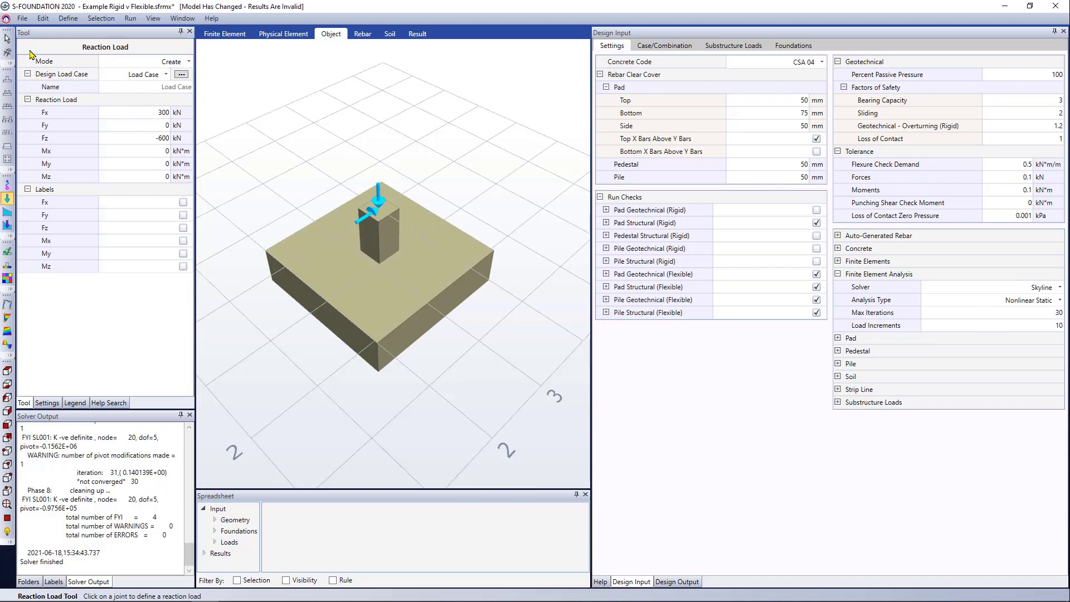
- Save the model and run the analysis for the revised lateral load
{"action": "left_click", "coordinate": [130, 19]}
{"action": "left_click", "coordinate": [168, 37]}
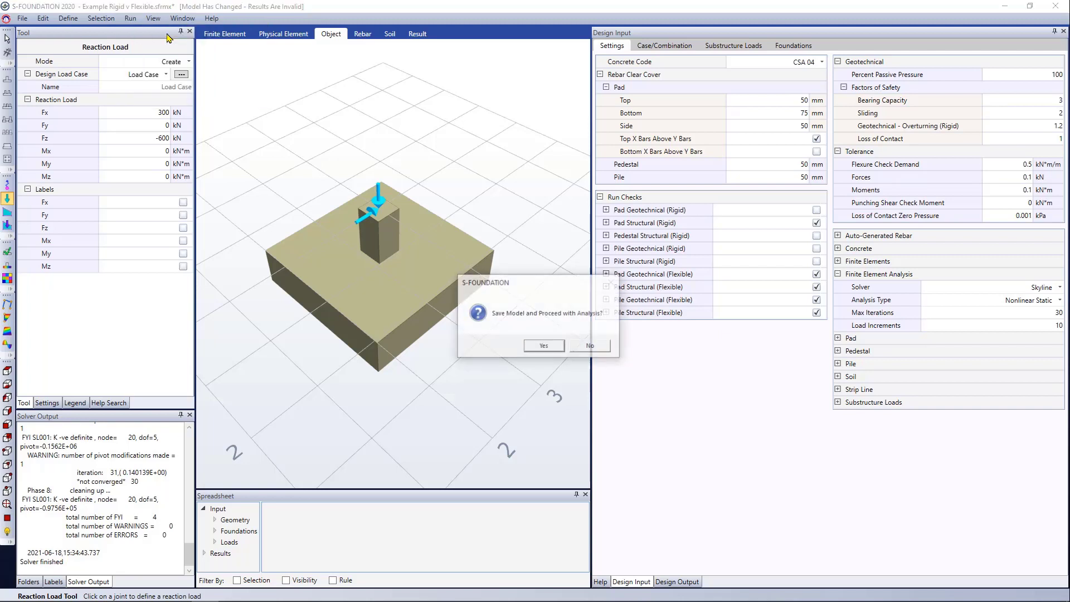
{"action": "left_click", "coordinate": [545, 345]}
{"action": "left_click", "coordinate": [560, 345]}
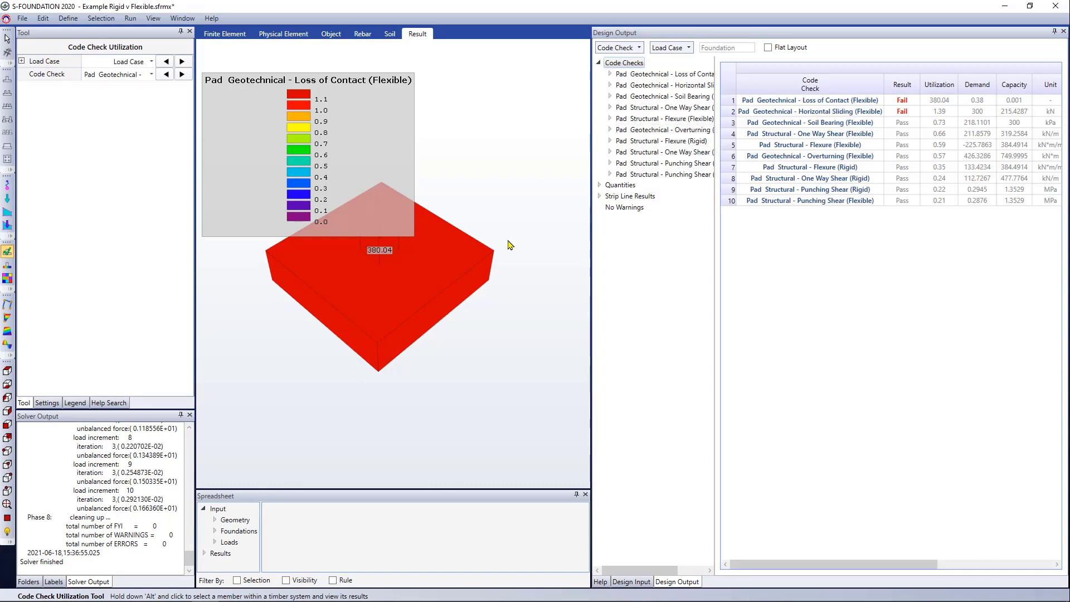
- Show the soil bearing pressure for the 300 kN lateral load, first with the Flexible method and then with the Rigid method
{"action": "left_click", "coordinate": [7, 266]}
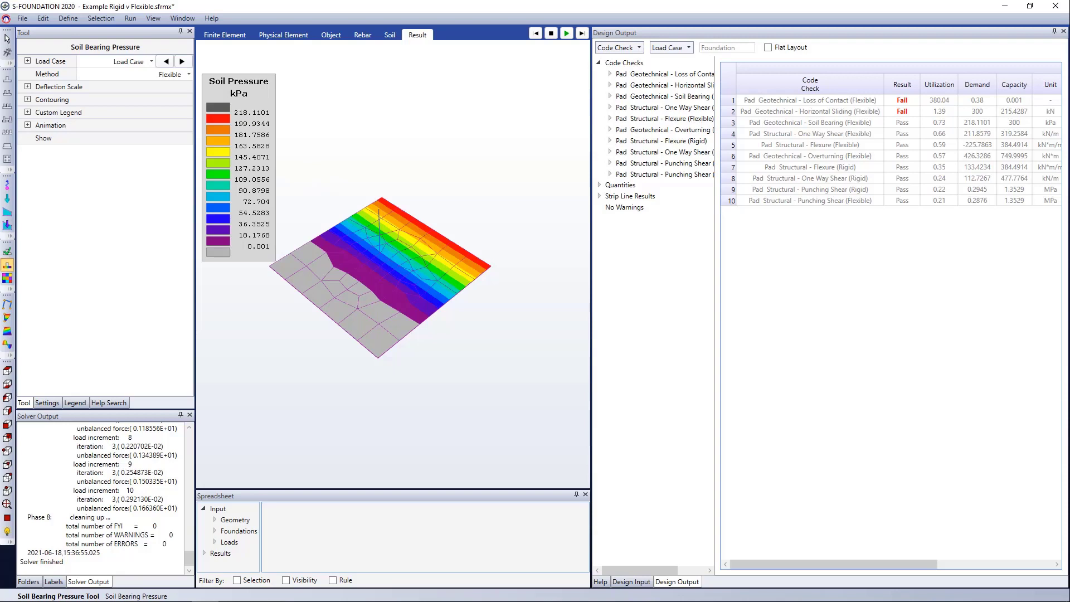
{"action": "left_click", "coordinate": [188, 74]}
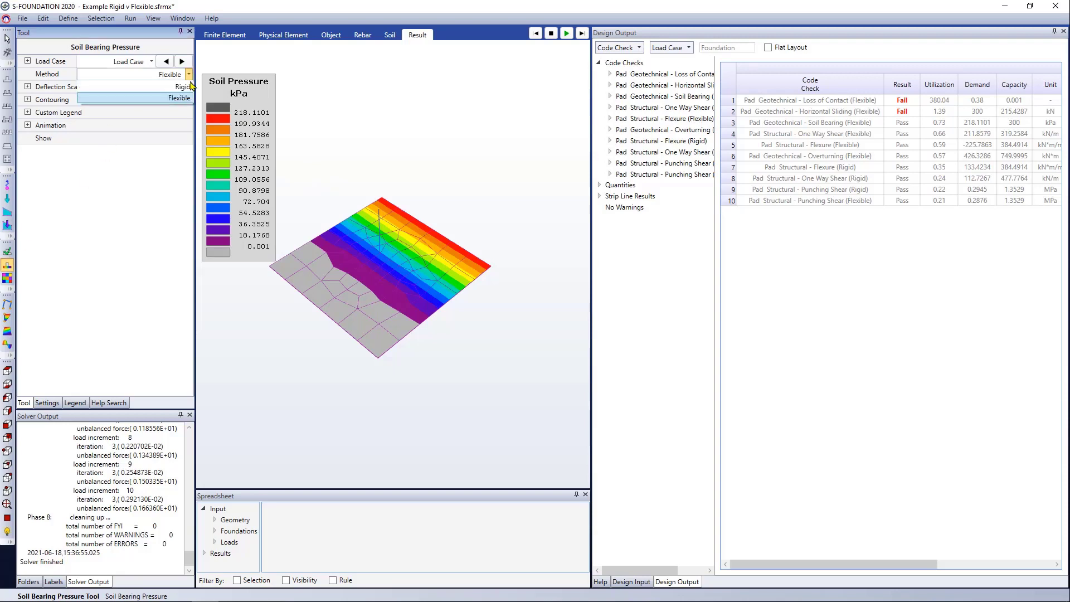
{"action": "left_click", "coordinate": [188, 92]}
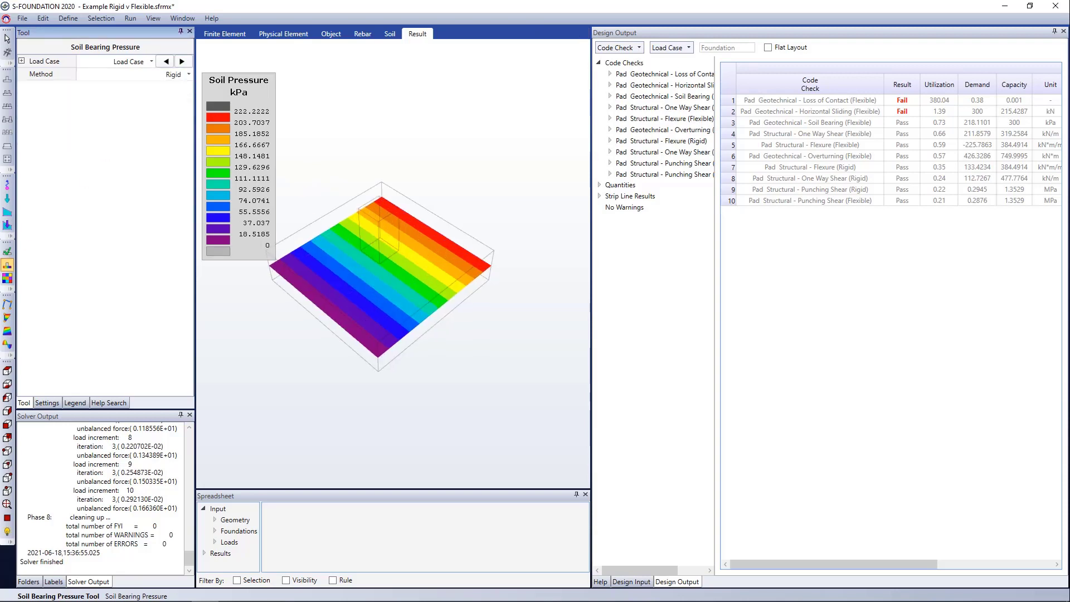